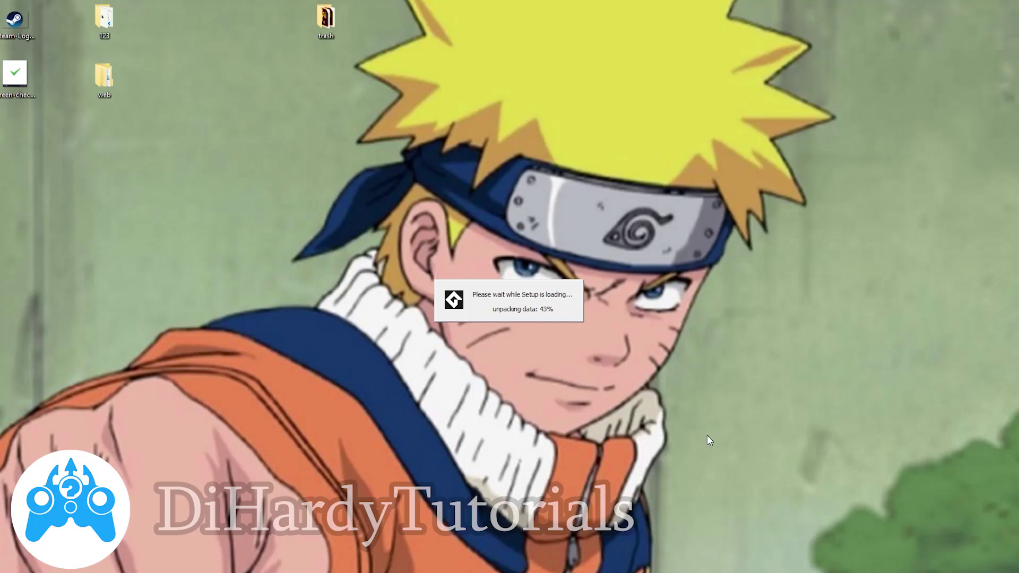
# Agree to remove the previously installed GameMaker version in the installer
pyautogui.moveTo(546, 352); pyautogui.dragTo(363, 259)
pyautogui.moveTo(423, 276); pyautogui.dragTo(462, 313)
pyautogui.moveTo(423, 265); pyautogui.dragTo(509, 333)
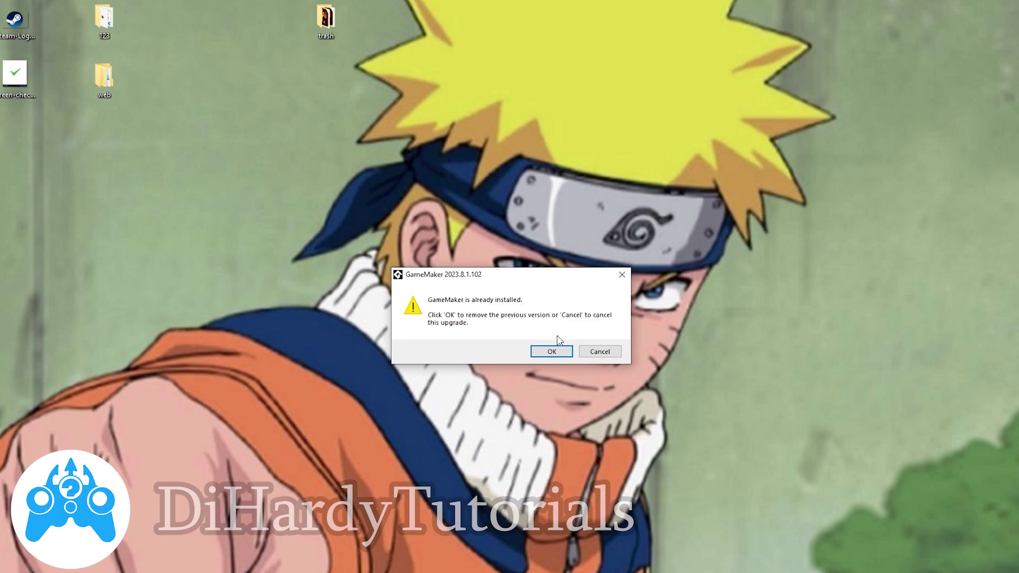
pyautogui.click(551, 354)
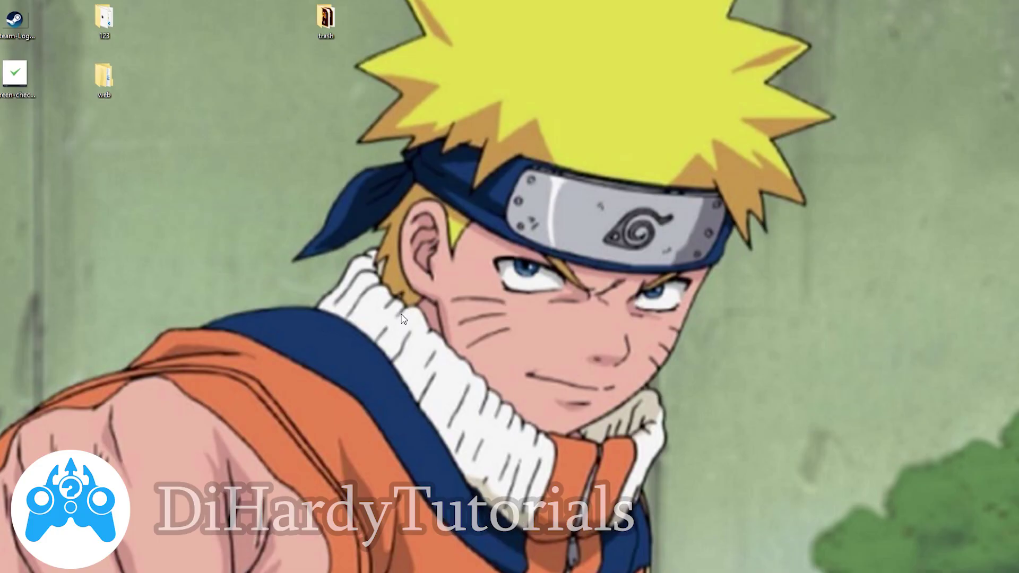
# Approve running the next setup file as administrator
pyautogui.moveTo(116, 267); pyautogui.dragTo(1, 328)
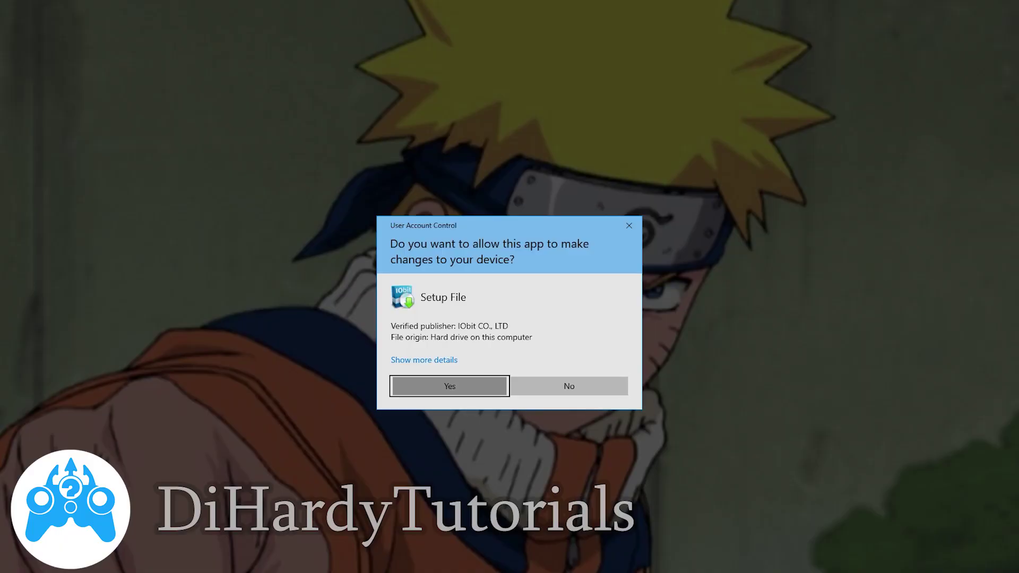
pyautogui.click(450, 386)
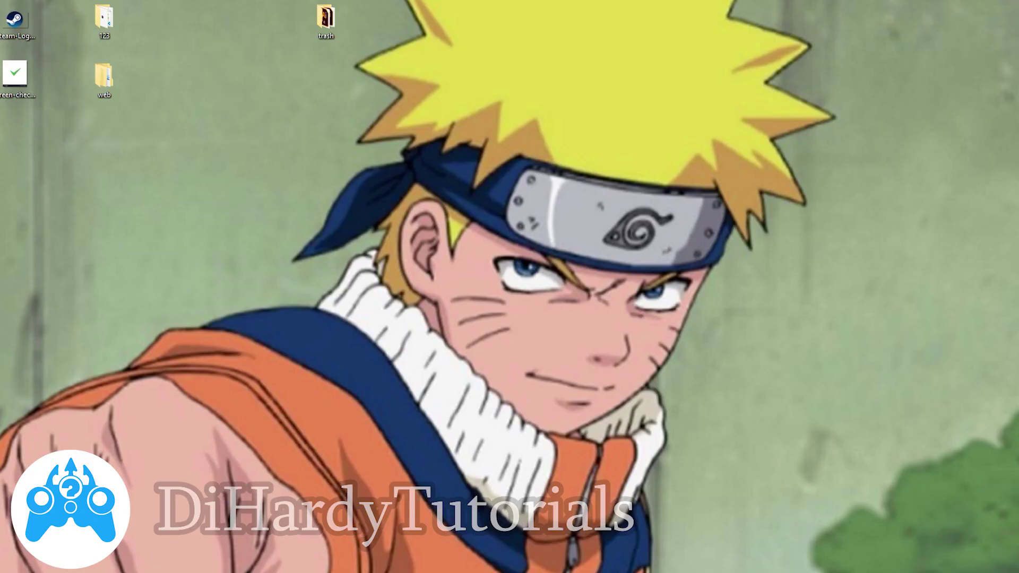
pyautogui.press('super')
# Search the installed apps list in Settings for 'game'
pyautogui.click(12, 531)
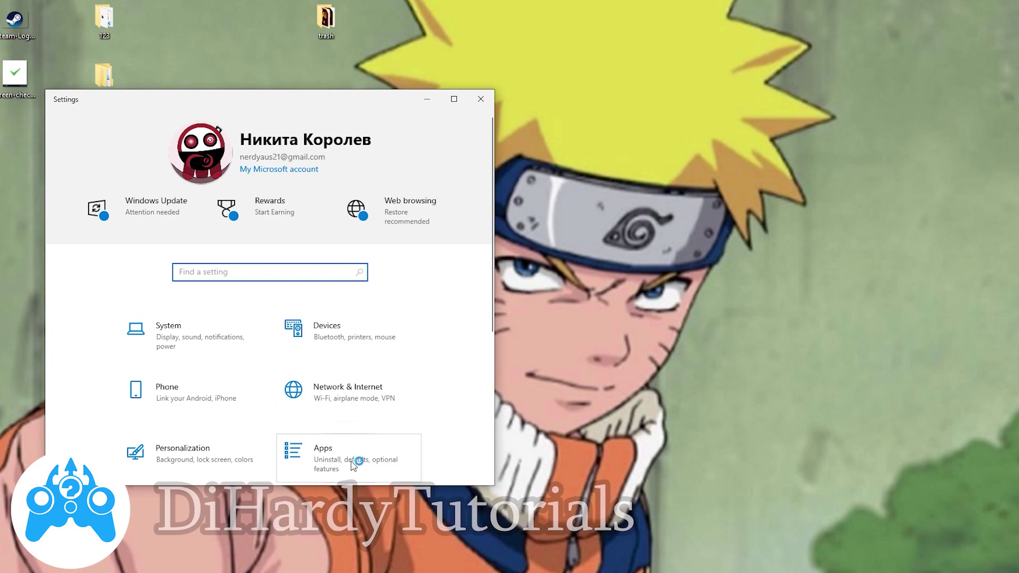
pyautogui.click(353, 465)
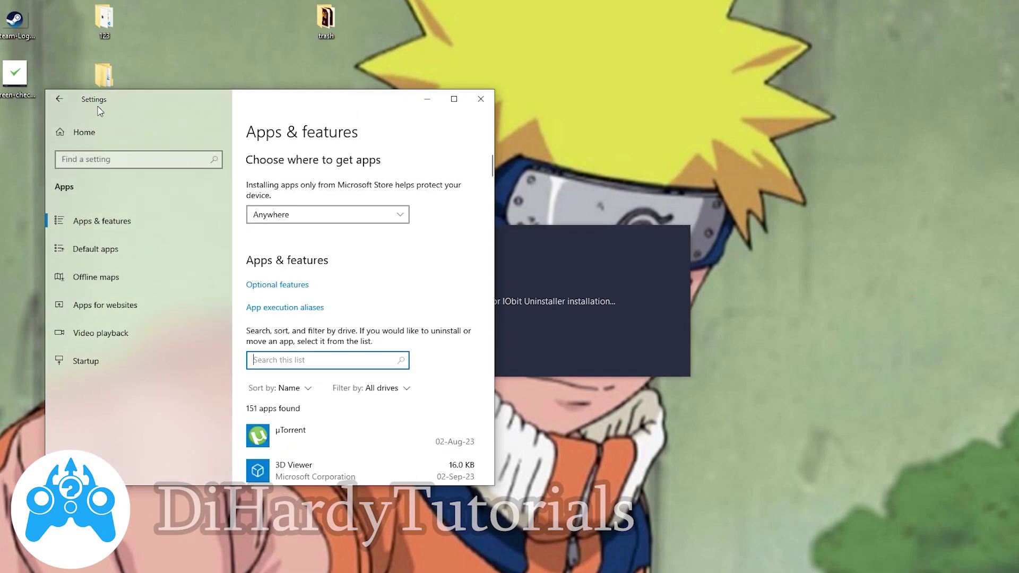
pyautogui.write('game')
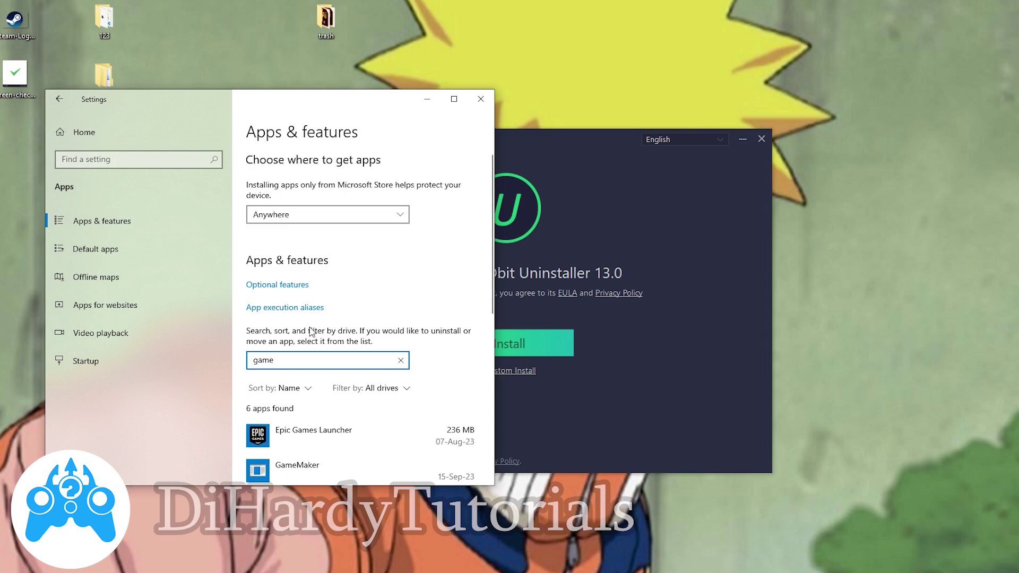
pyautogui.scroll(-5, 310, 348)
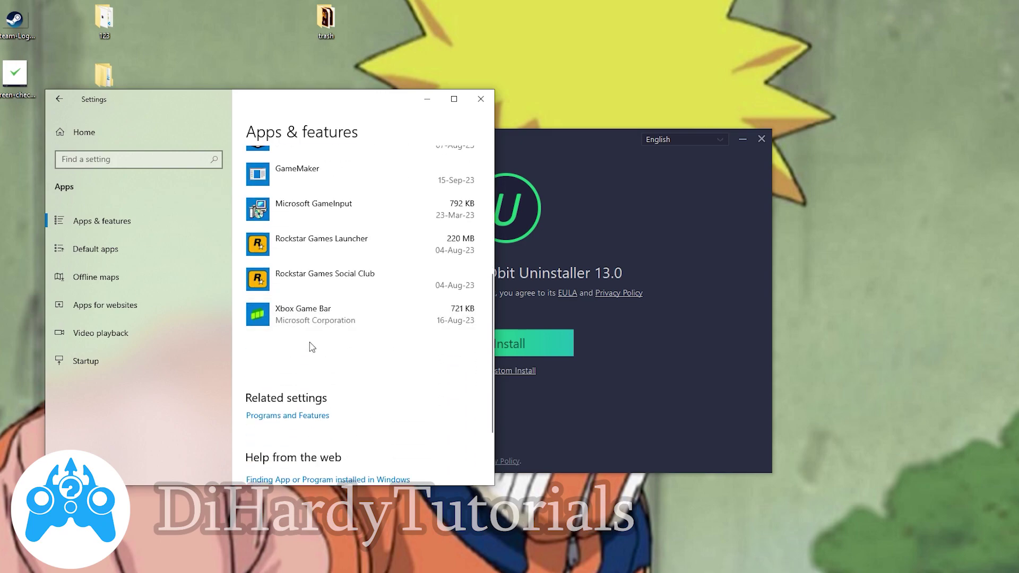
pyautogui.scroll(3, 312, 347)
# Attempt to uninstall GameMaker, dismiss the missing-uninstaller error, and close Settings
pyautogui.click(345, 293)
pyautogui.click(448, 330)
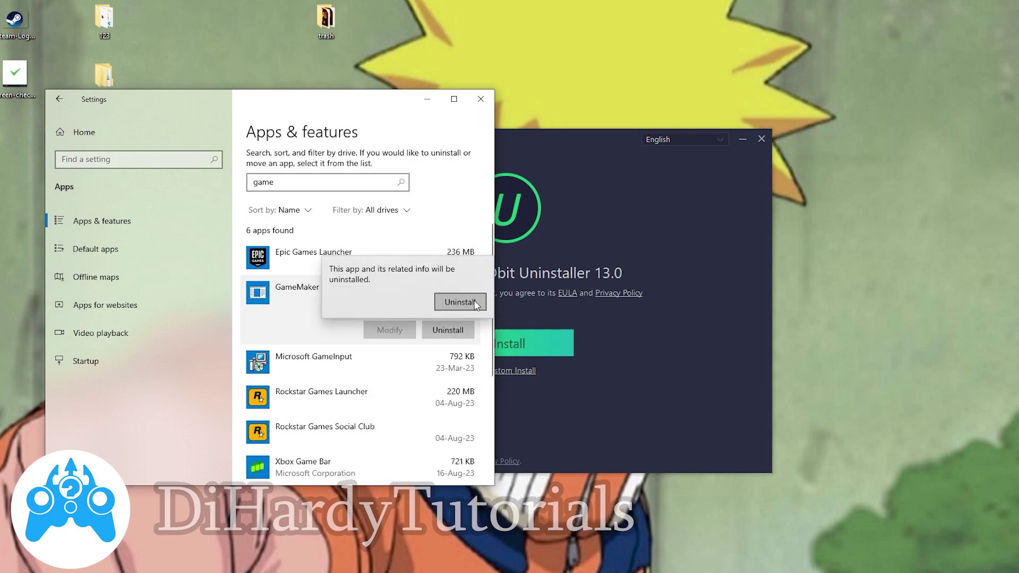
pyautogui.click(473, 300)
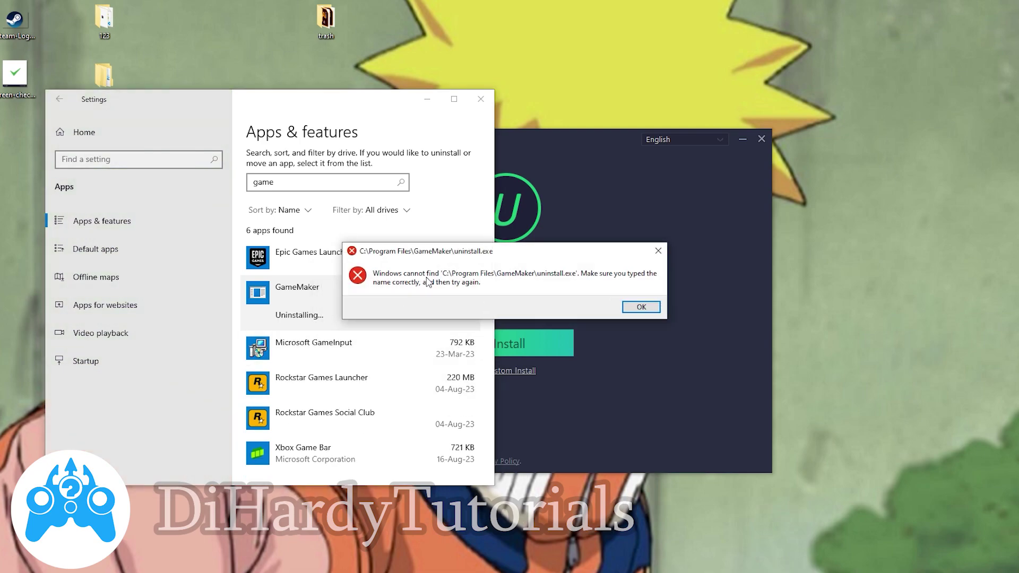
pyautogui.click(635, 306)
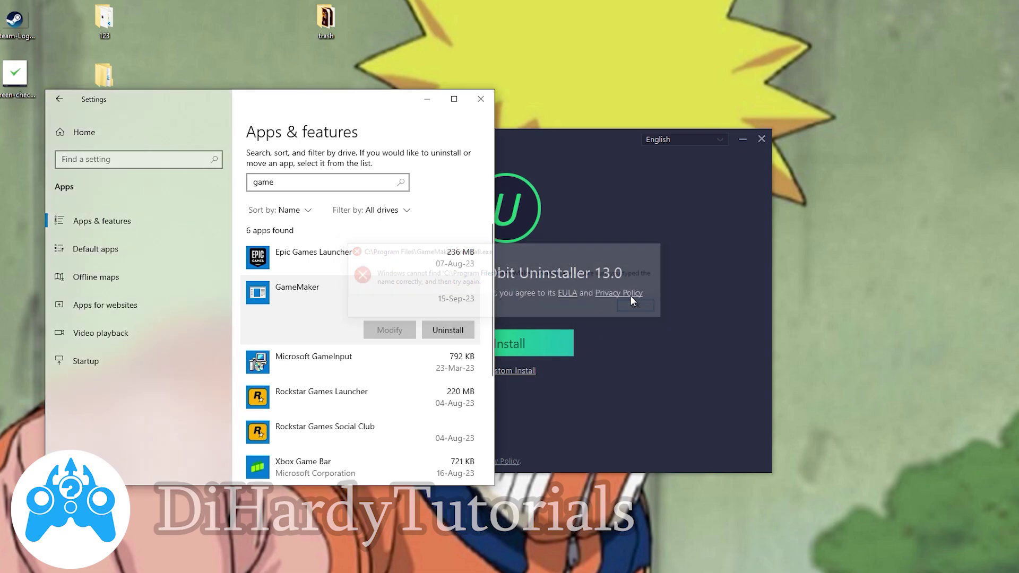
pyautogui.click(481, 99)
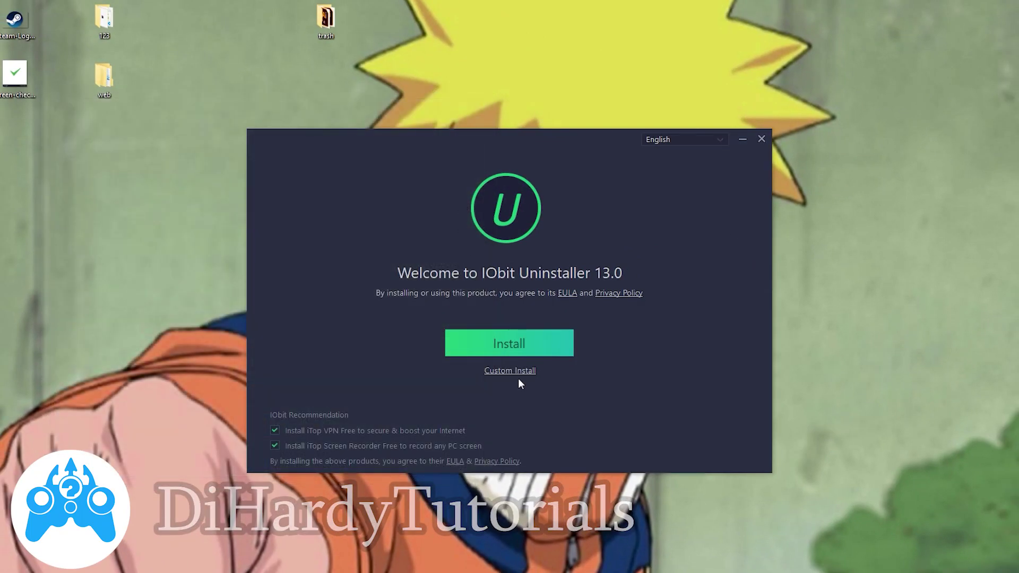
# Run a custom install with Uninstaller Monitor disabled and the iTop Easy Desktop offer accepted
pyautogui.click(513, 371)
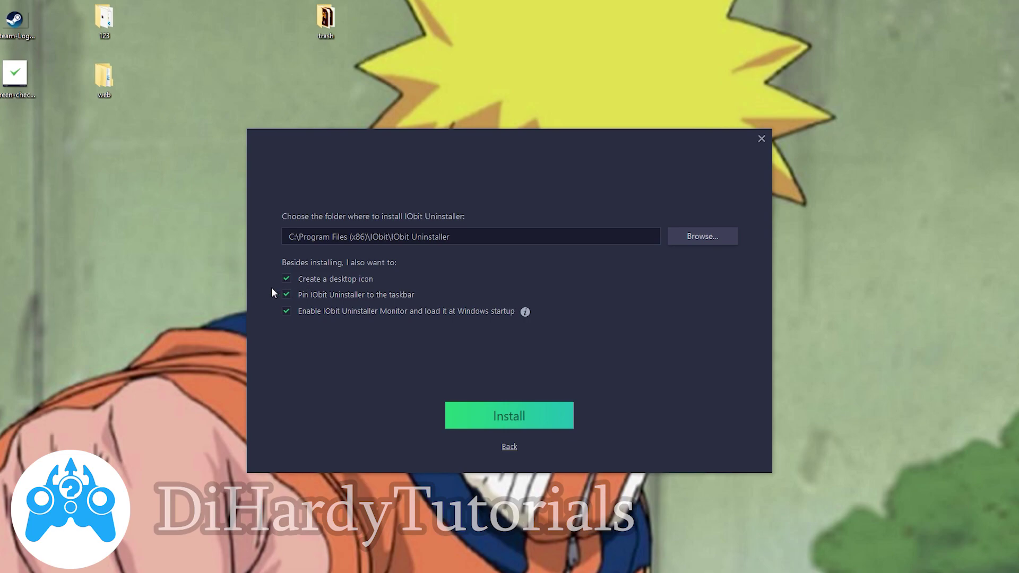
pyautogui.click(289, 310)
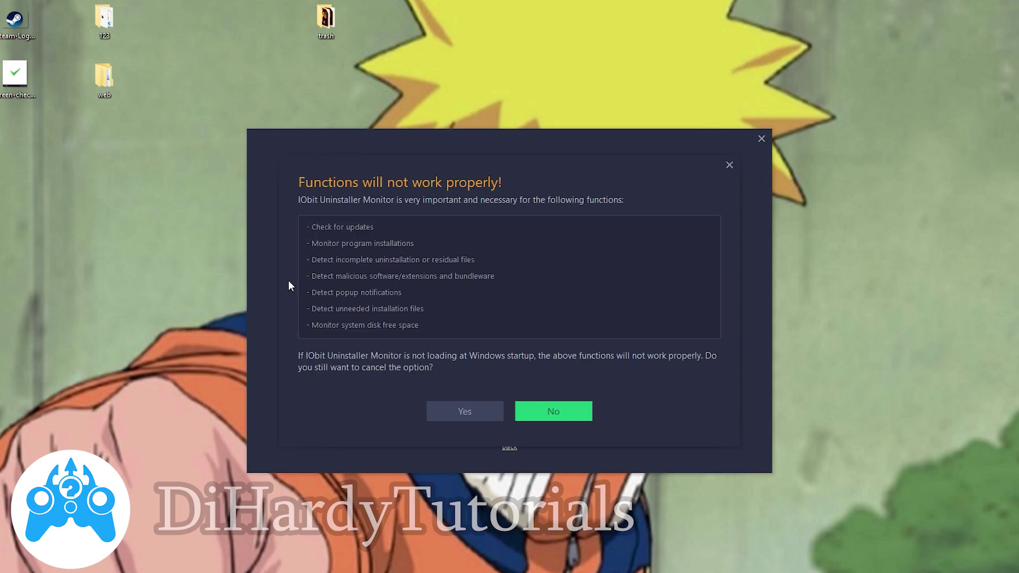
pyautogui.click(484, 410)
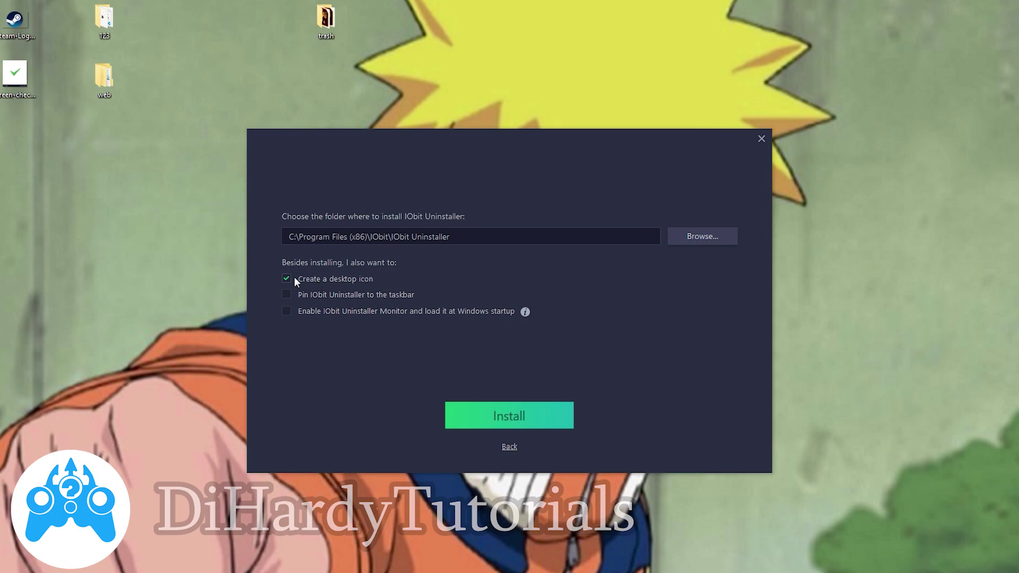
pyautogui.click(564, 421)
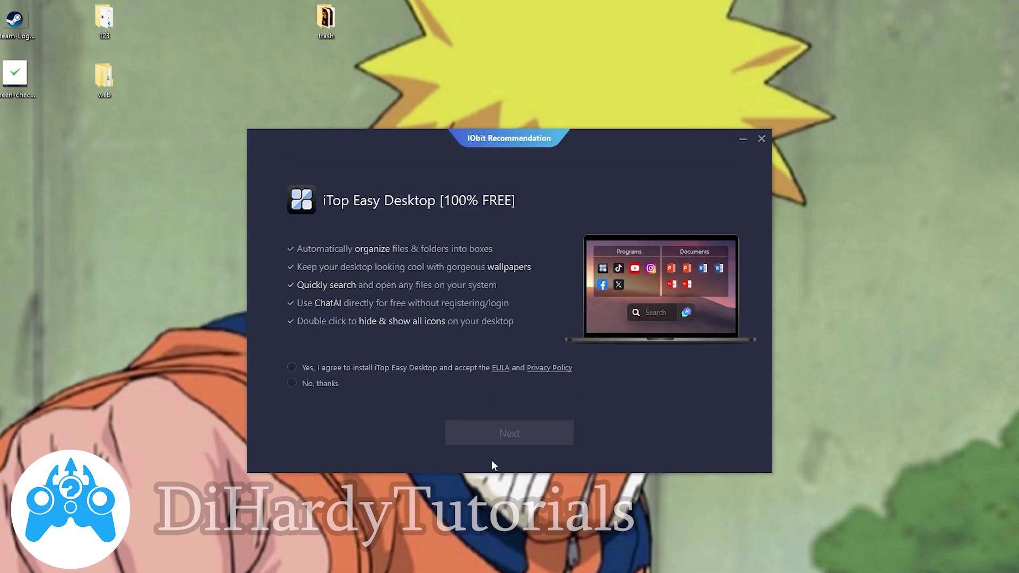
pyautogui.click(375, 372)
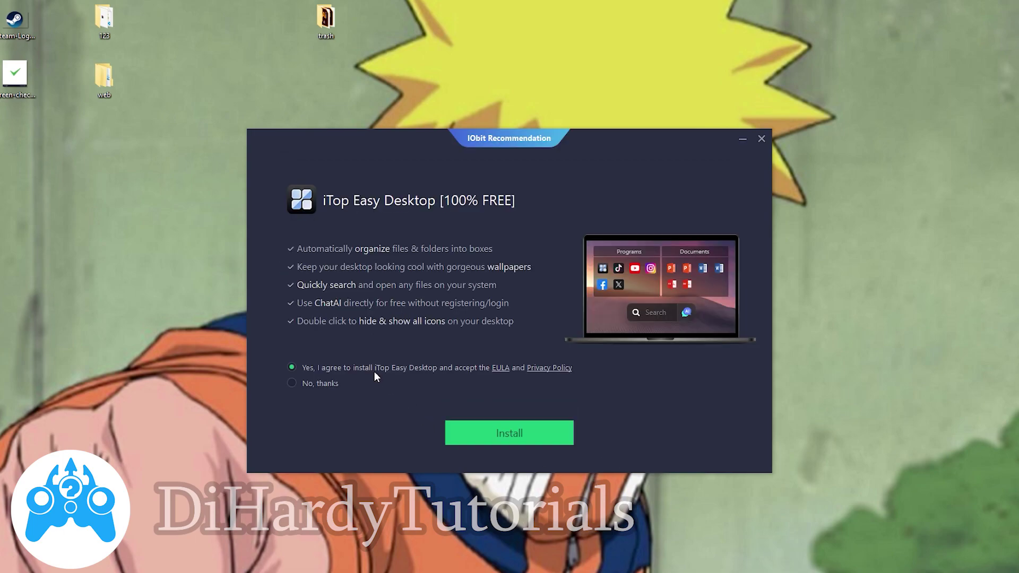
pyautogui.click(519, 444)
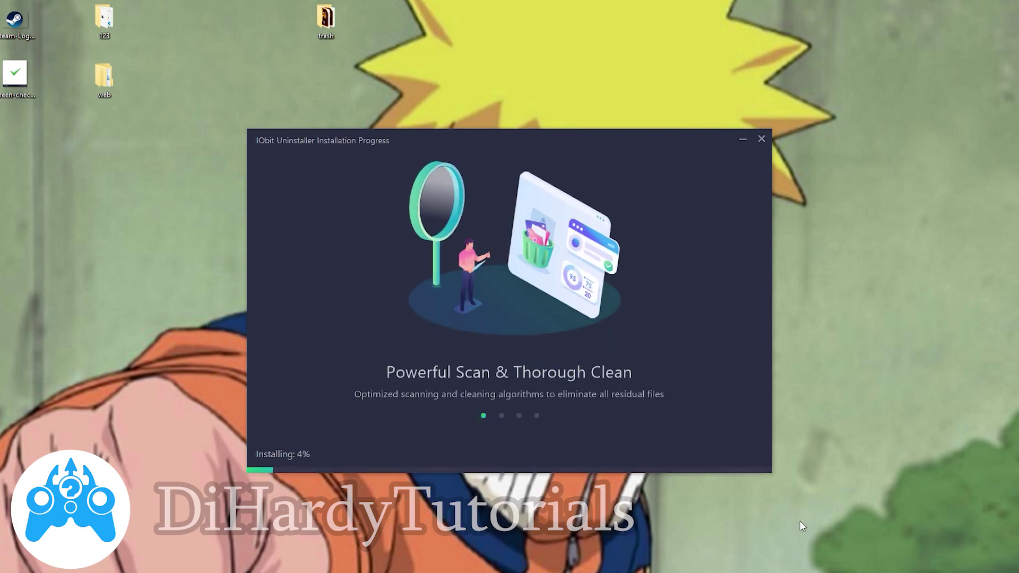
# Decline the Advanced SystemCare subscription offer and finish setup, launching IObit Uninstaller 13
pyautogui.moveTo(850, 525); pyautogui.dragTo(594, 283)
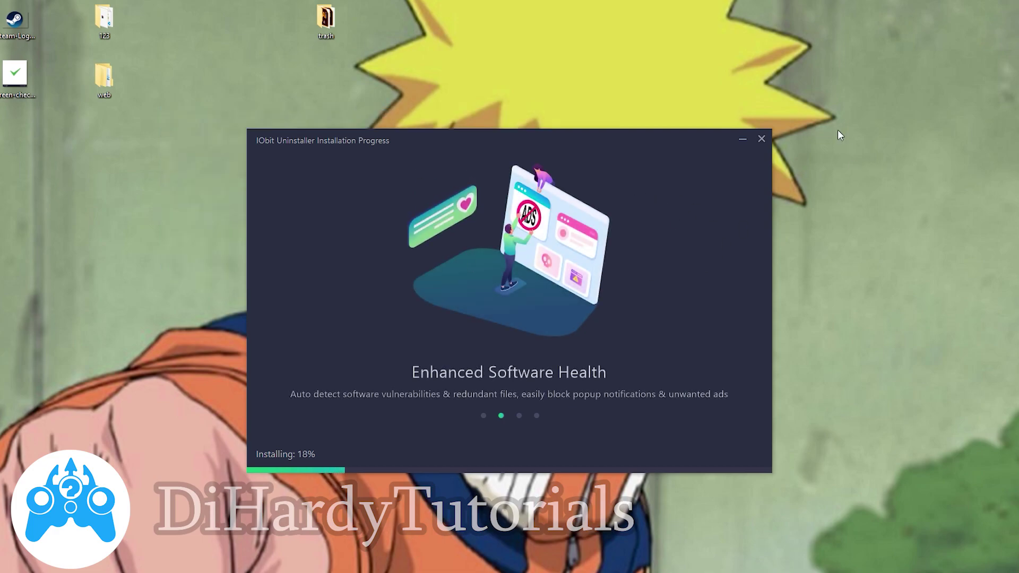
pyautogui.moveTo(649, 140); pyautogui.dragTo(612, 249)
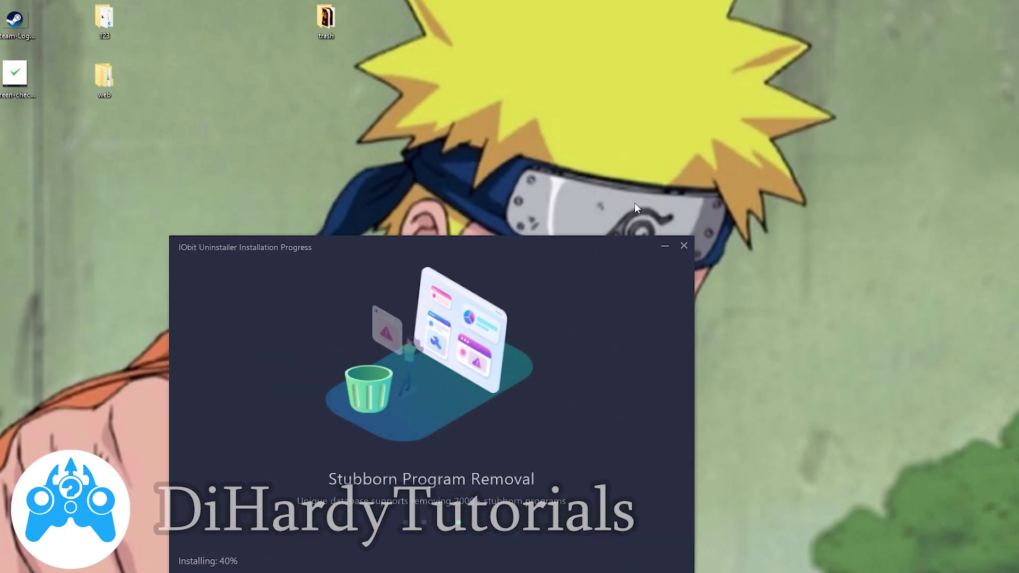
pyautogui.moveTo(522, 244); pyautogui.dragTo(531, 192)
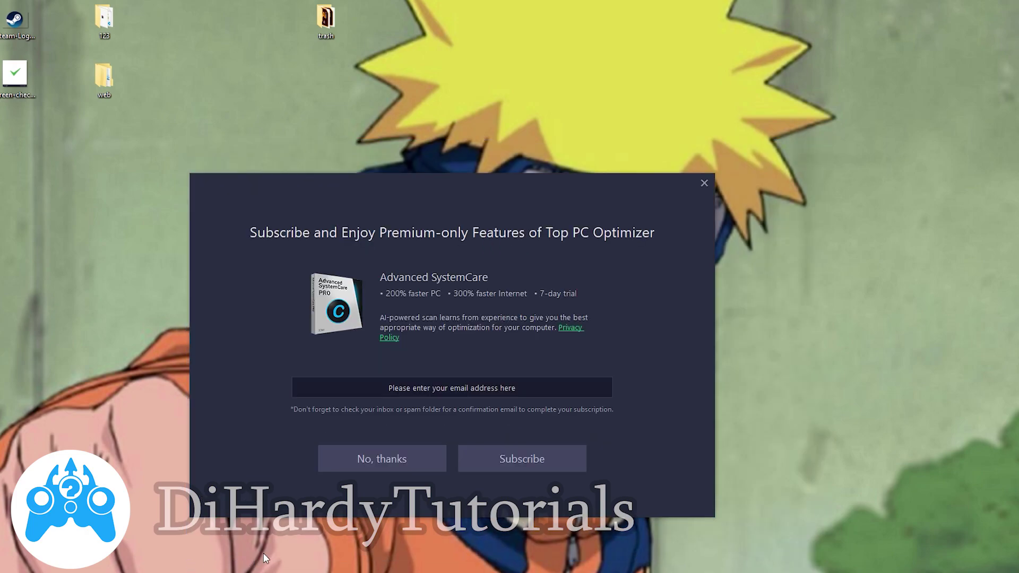
pyautogui.click(442, 454)
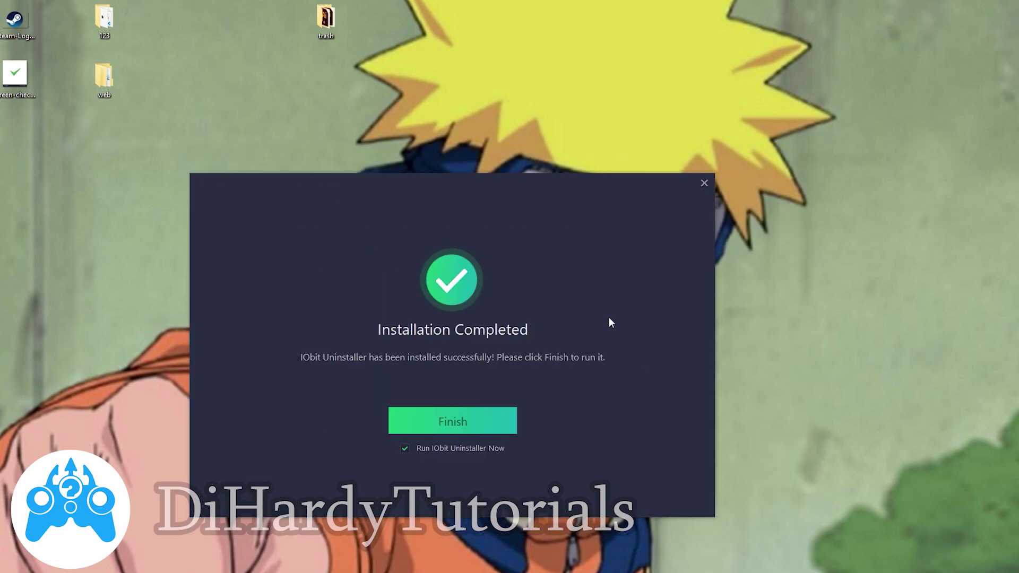
pyautogui.click(453, 428)
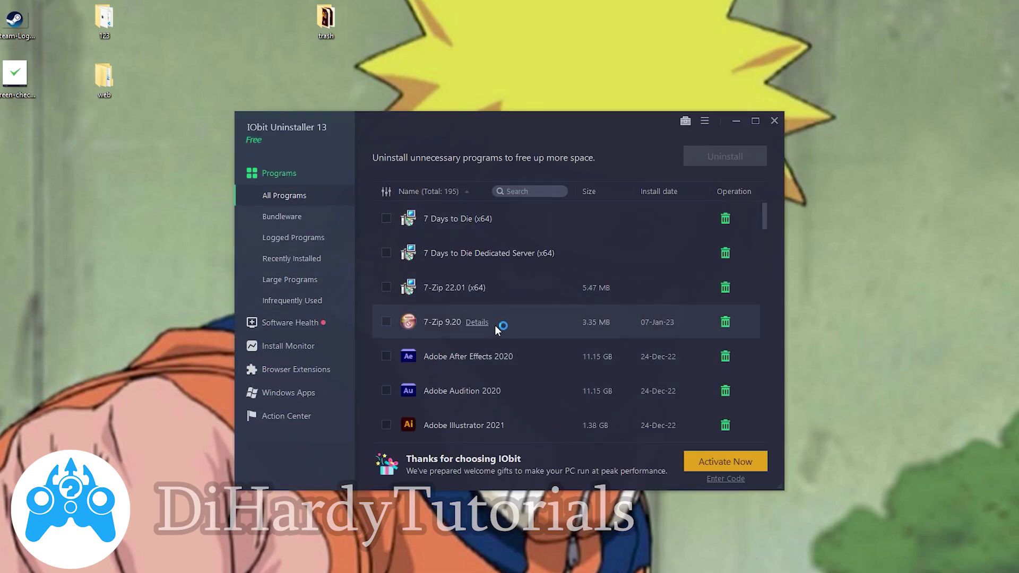
# Search 'game', mark GameMaker and confirm its removal in IObit Uninstaller
pyautogui.write('gam')
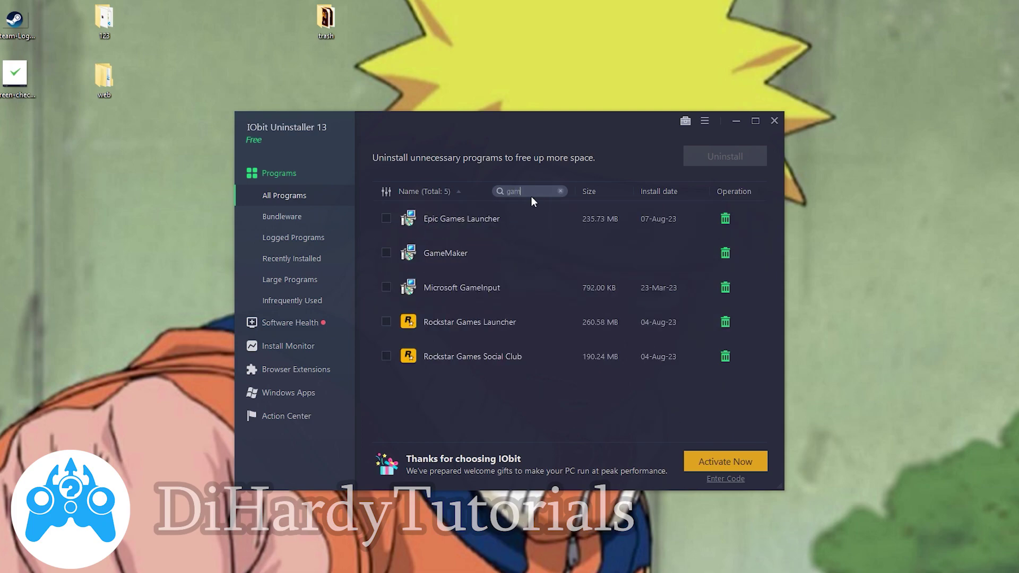
pyautogui.write('e')
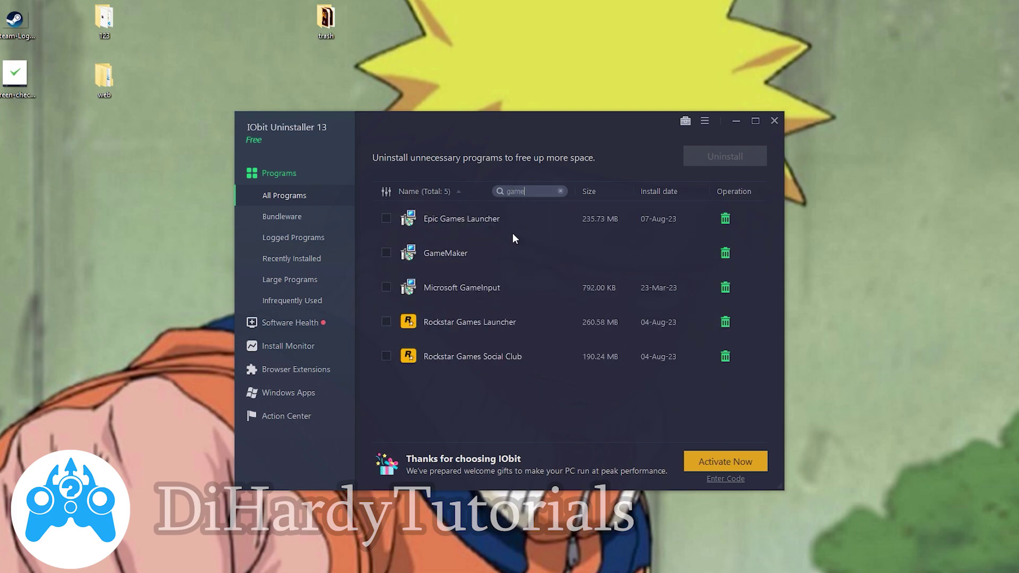
pyautogui.click(386, 253)
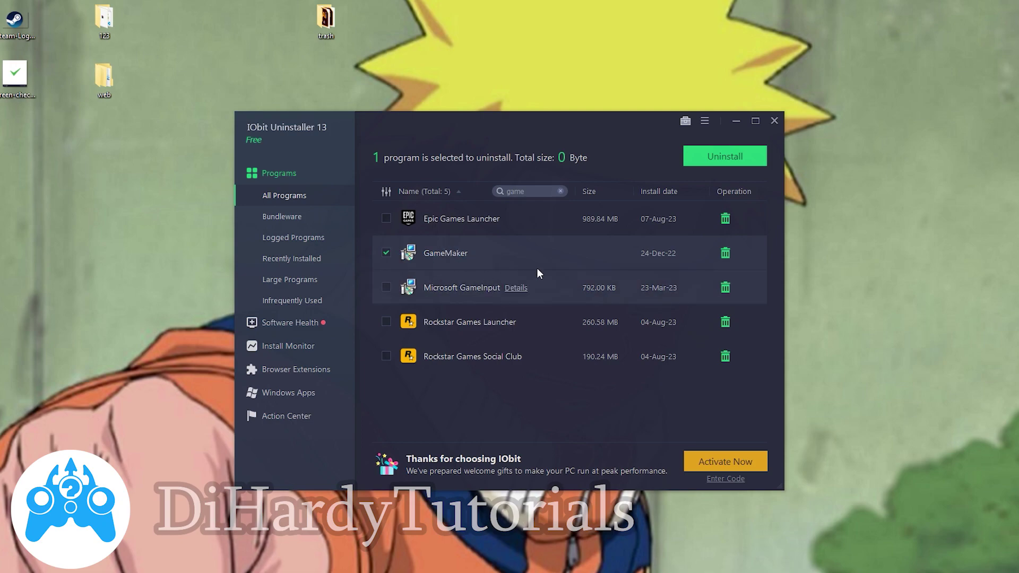
pyautogui.click(716, 157)
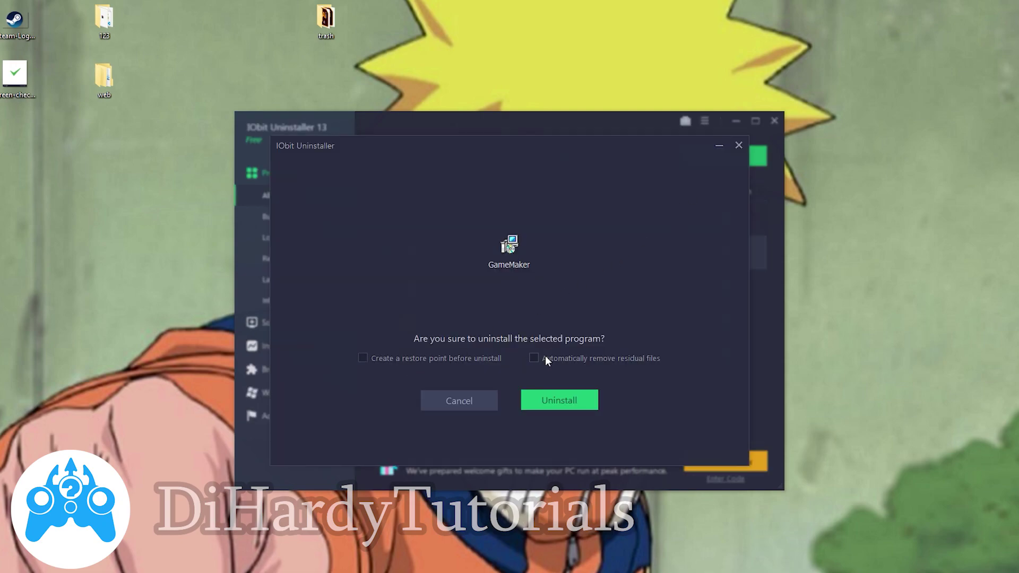
pyautogui.click(546, 402)
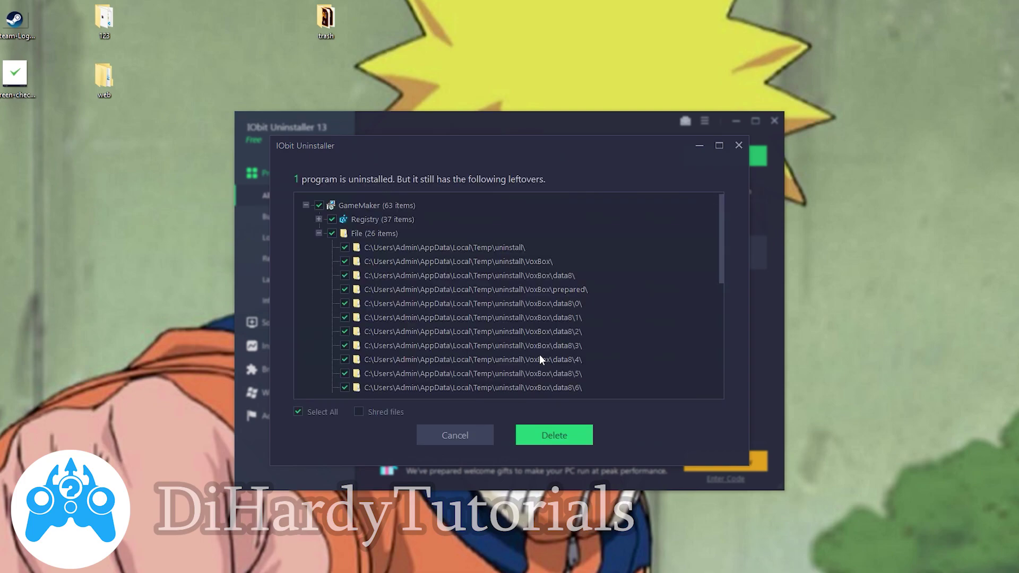
# Delete all 37 leftover registry entries and 80.04 KB of files, then close IObit Uninstaller
pyautogui.scroll(-1, 540, 355)
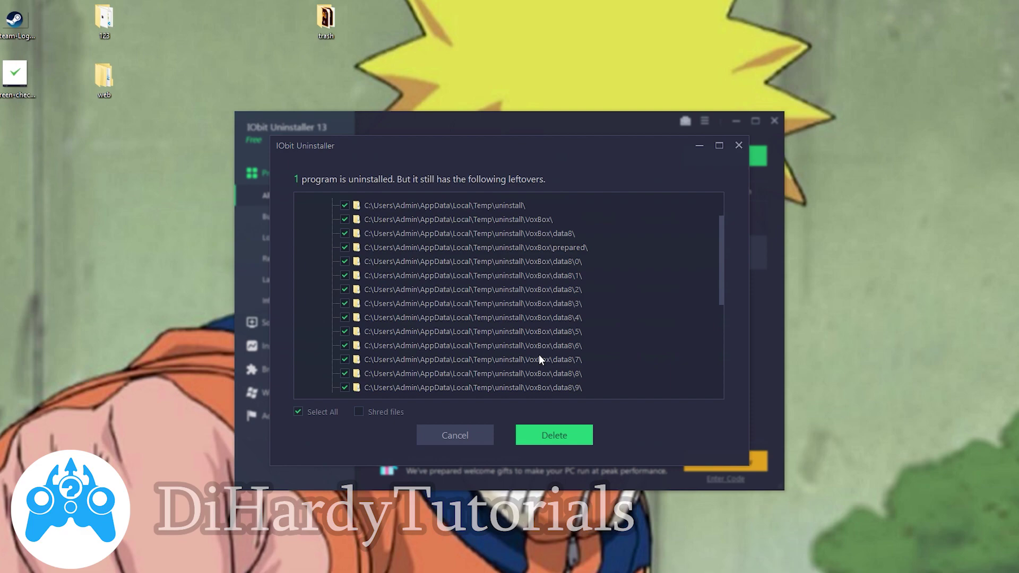
pyautogui.scroll(1, 539, 356)
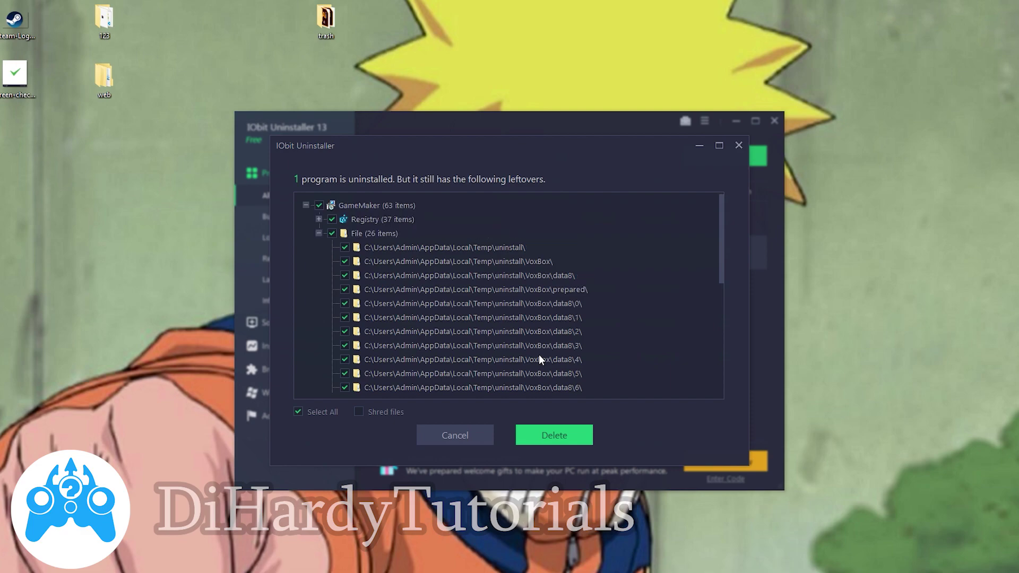
pyautogui.click(592, 442)
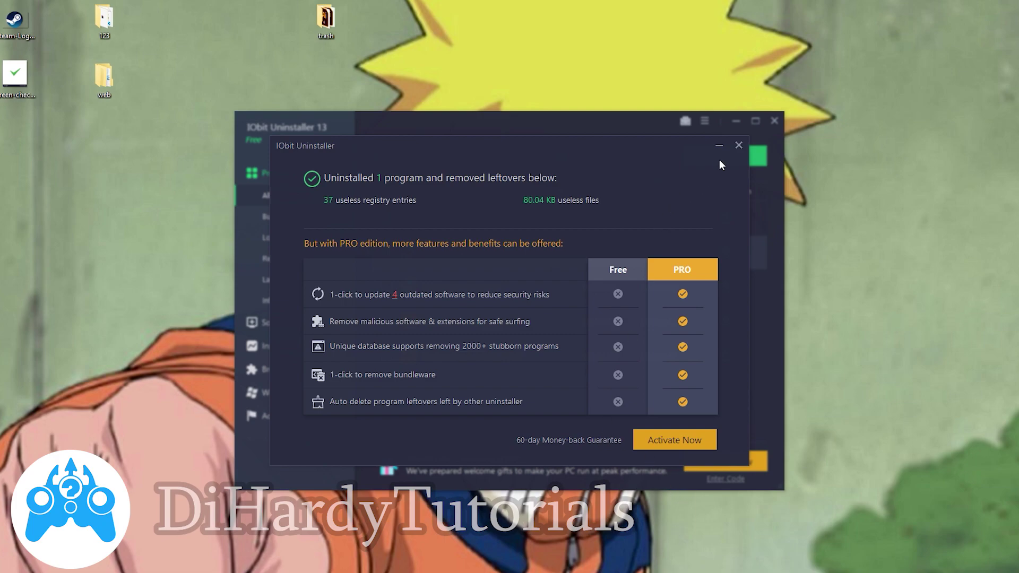
pyautogui.click(743, 146)
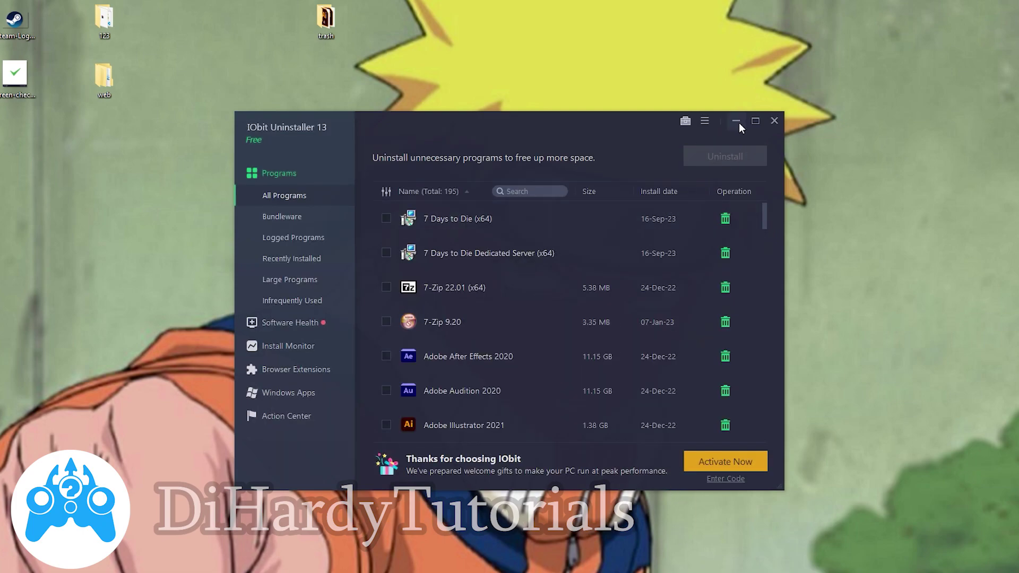
pyautogui.click(776, 122)
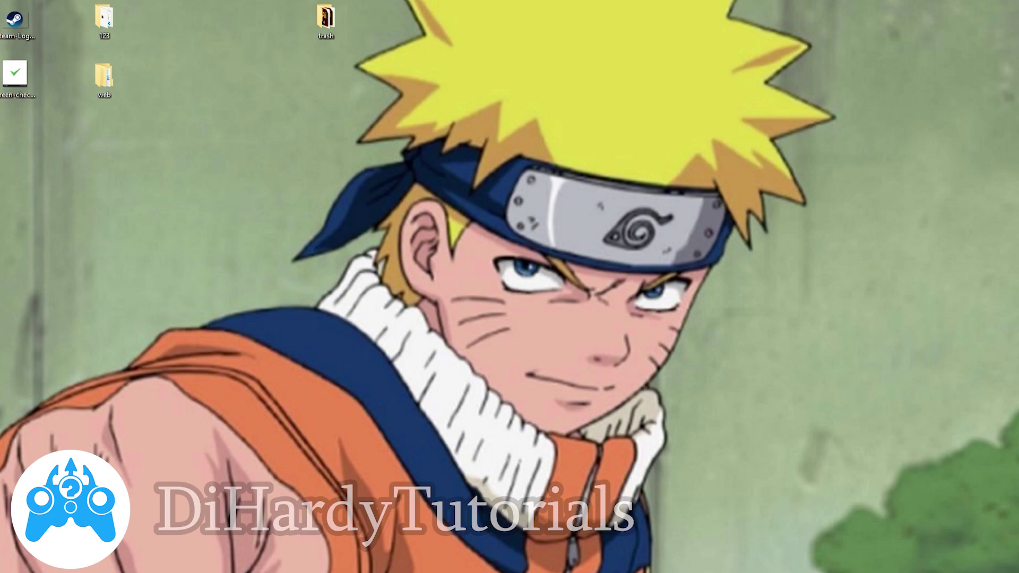
# Run GameMaker-Installer-2023.8.1.102.exe from Downloads as administrator and close the folder
pyautogui.doubleClick(255, 169)
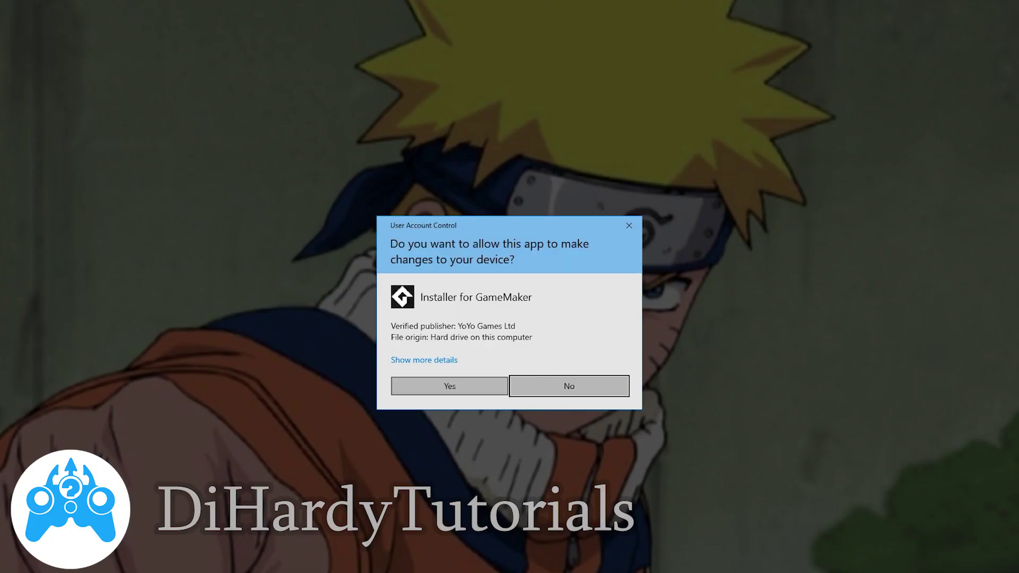
pyautogui.click(448, 384)
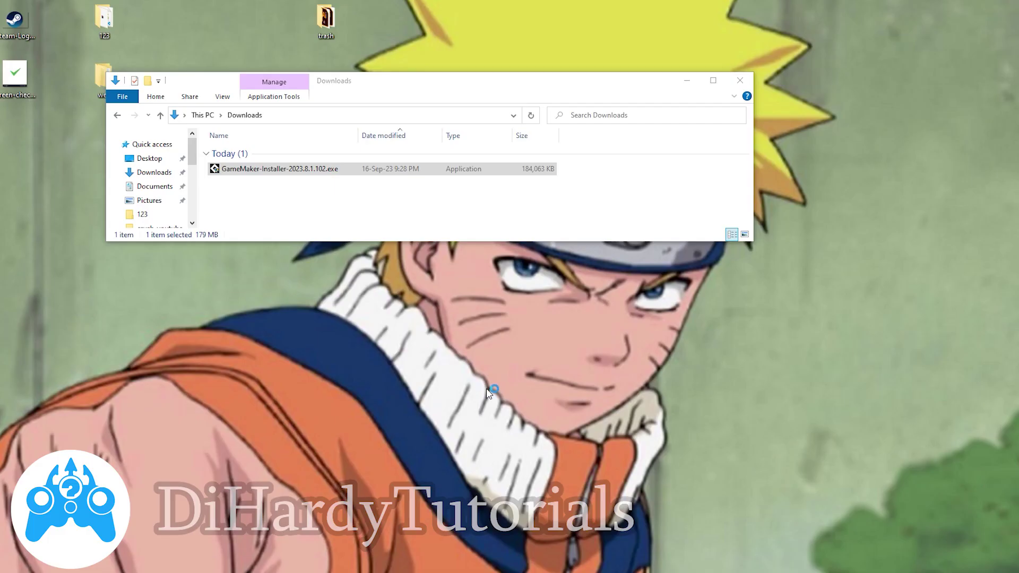
pyautogui.click(740, 80)
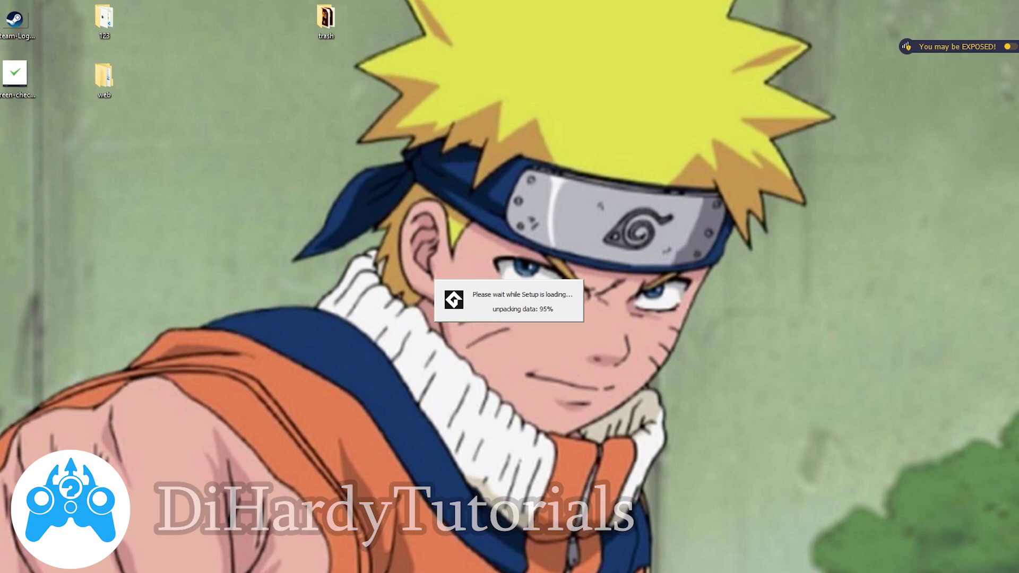
# Accept the licence and install GameMaker 2023.8.1.102 with default components into C:\Program Files\GameMaker
pyautogui.moveTo(738, 413); pyautogui.dragTo(334, 247)
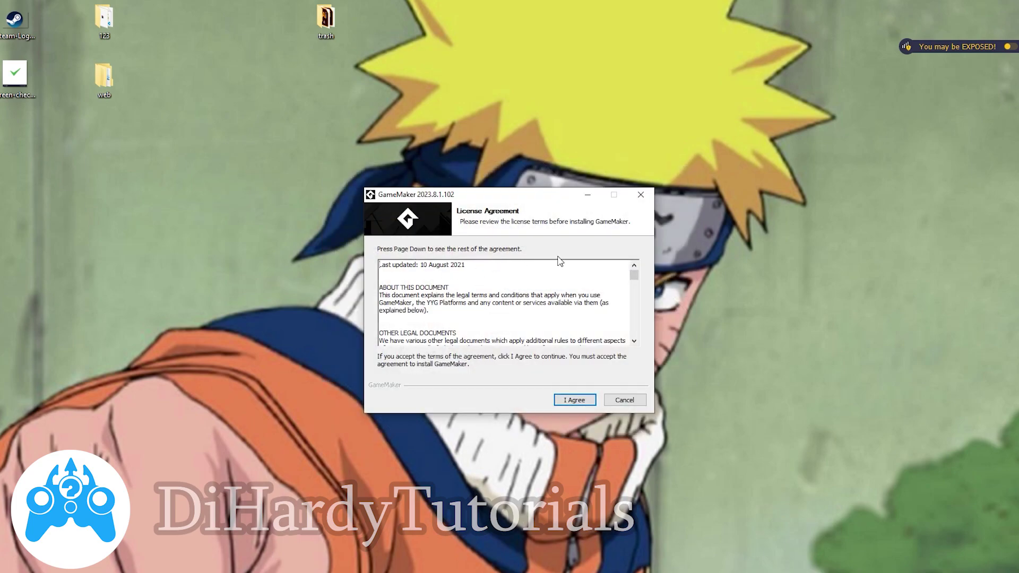
pyautogui.click(589, 399)
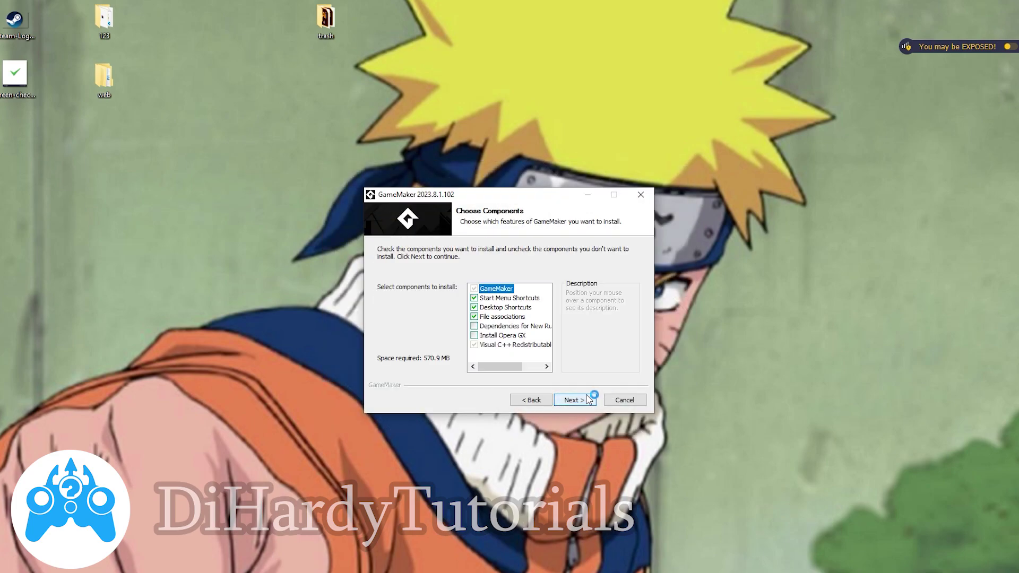
pyautogui.click(590, 399)
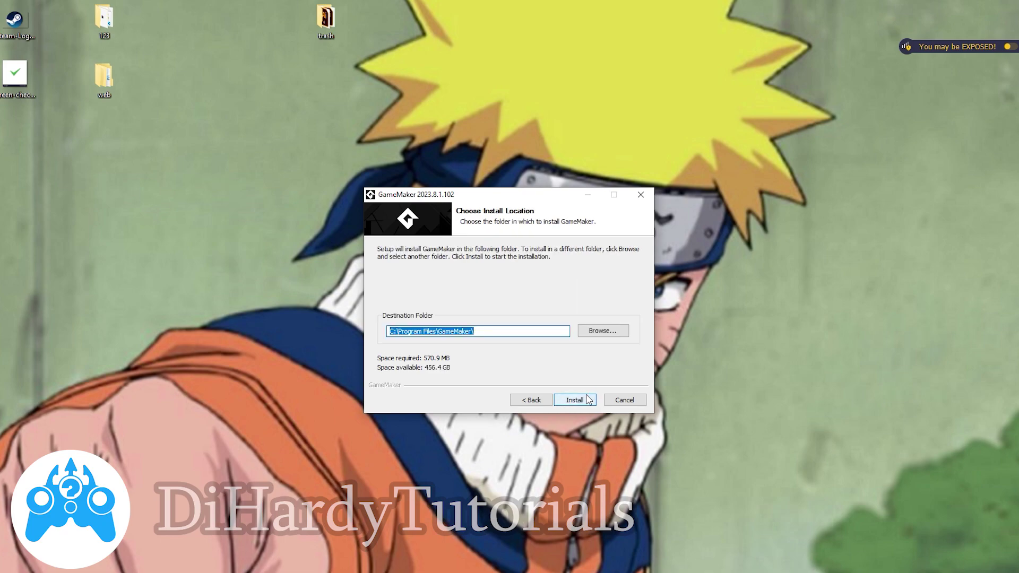
pyautogui.click(575, 400)
pyautogui.moveTo(833, 456); pyautogui.dragTo(116, 142)
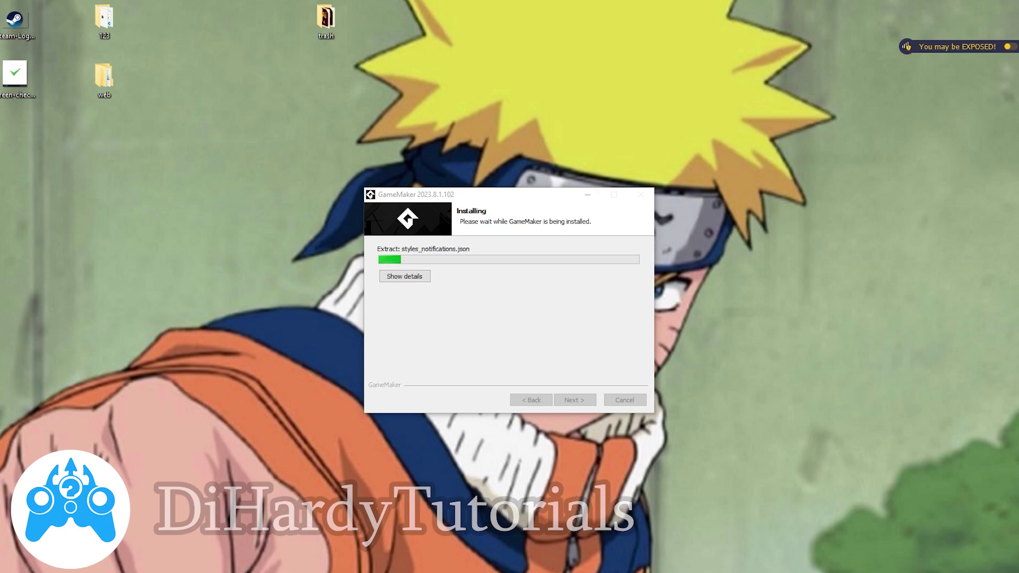
pyautogui.click(16, 570)
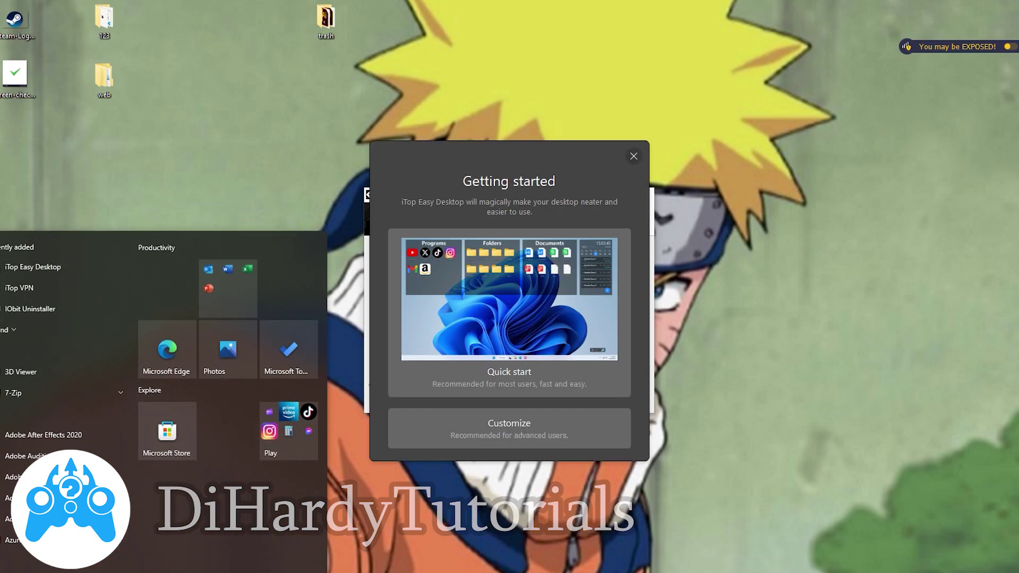
# Confirm GameMaker appears in Apps & features dated 16-Sep-23, dismissing popups and closing Settings
pyautogui.press('super+i')
pyautogui.click(318, 458)
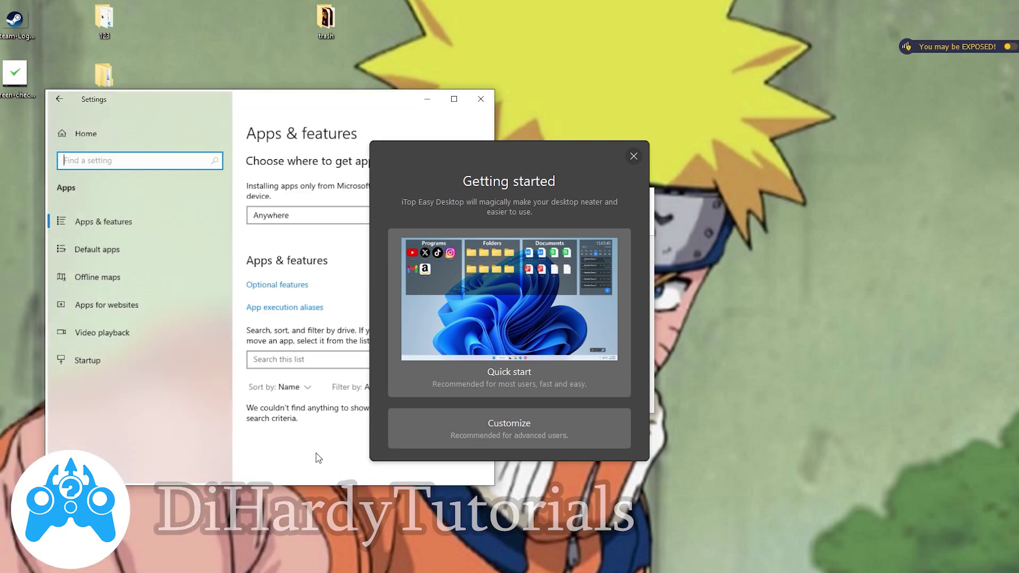
pyautogui.click(634, 156)
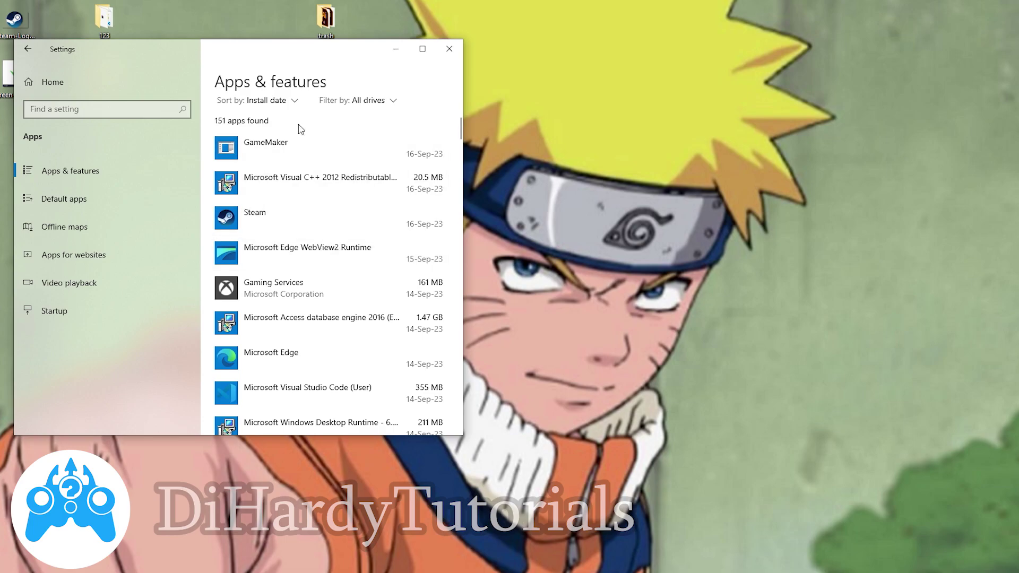
pyautogui.scroll(3, 295, 295)
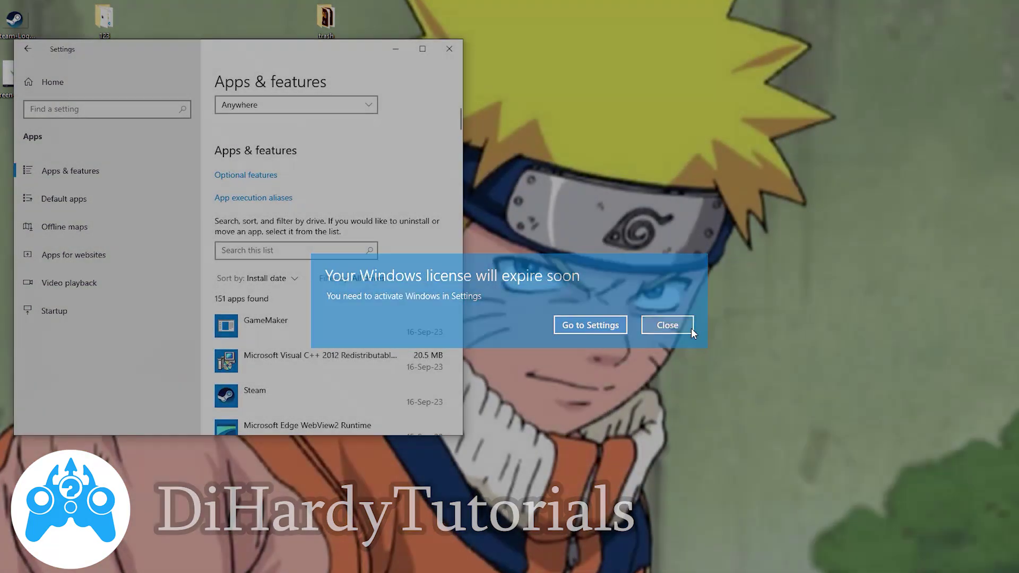
pyautogui.click(685, 326)
pyautogui.click(450, 48)
pyautogui.moveTo(458, 313); pyautogui.dragTo(258, 495)
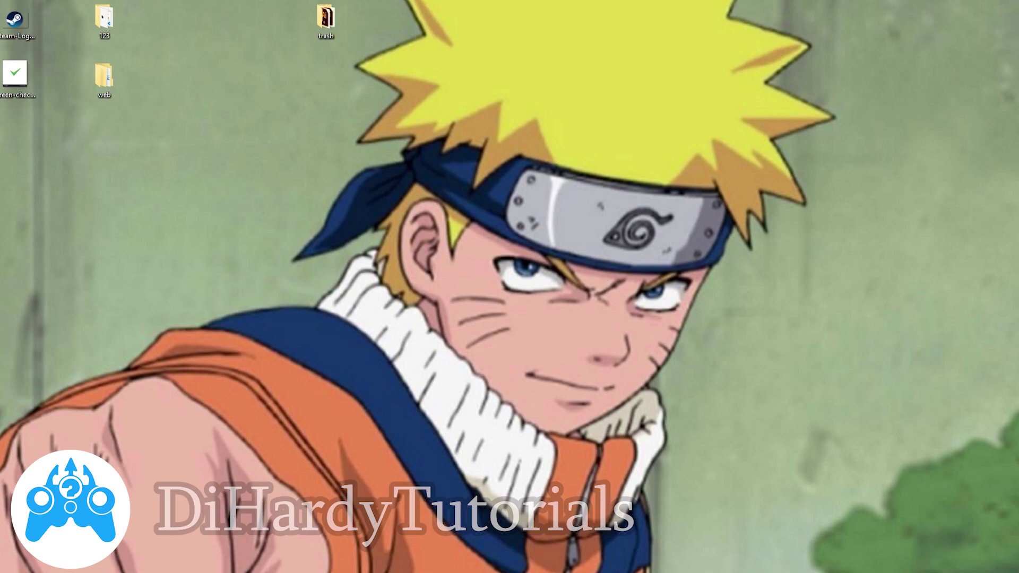